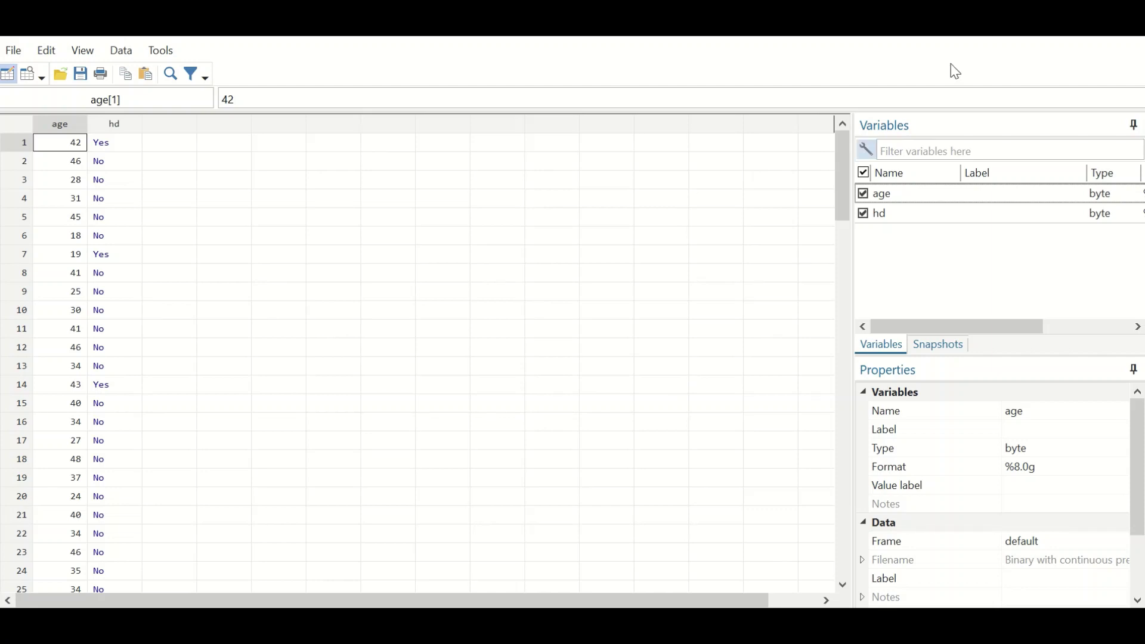
Close the Data Editor and run 'sum age' to summarize age (100 obs, mean 53.08, range 18–94).
left_click(1125, 23)
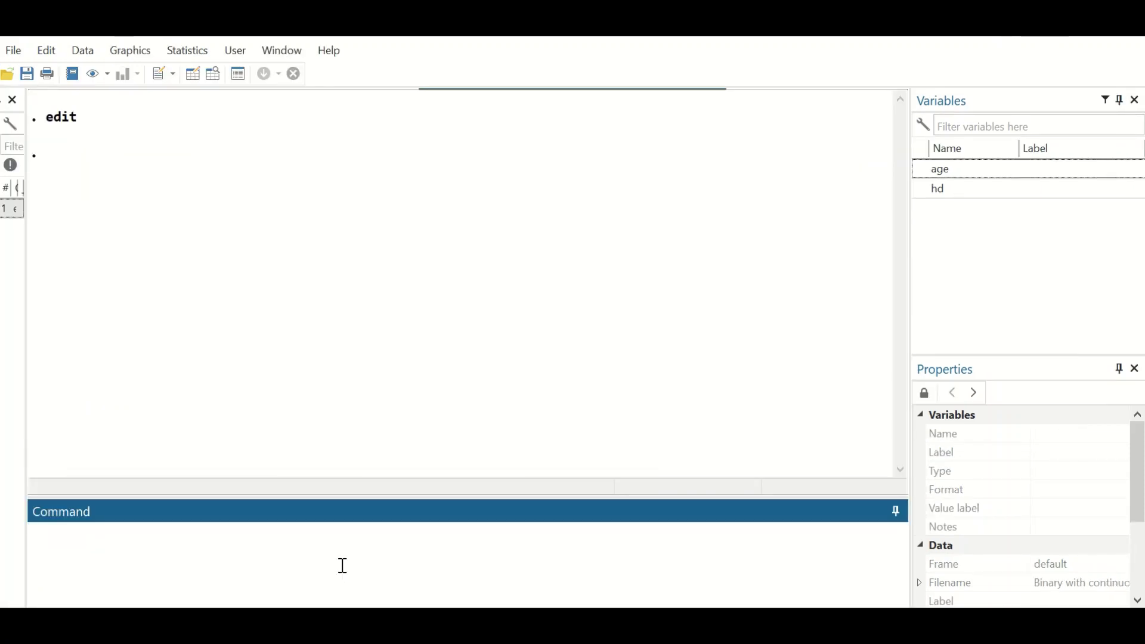
type("sum")
type(" age")
key("Return")
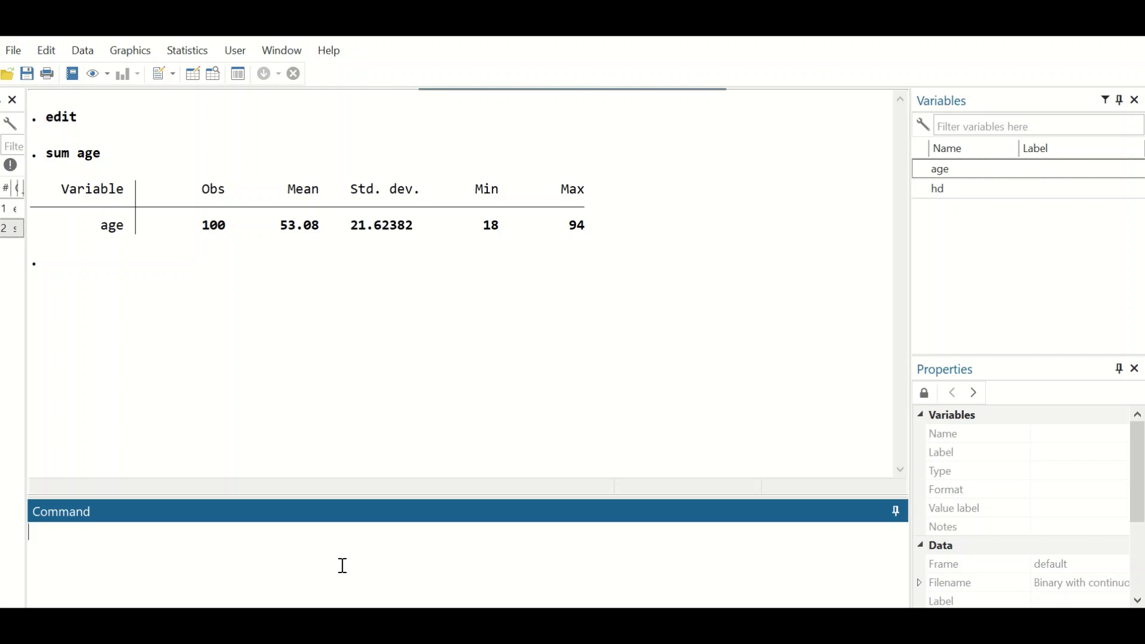
type("tab h")
type("d")
Run 'tab hd' to tabulate hd: 44 No and 56 Yes.
key("Return")
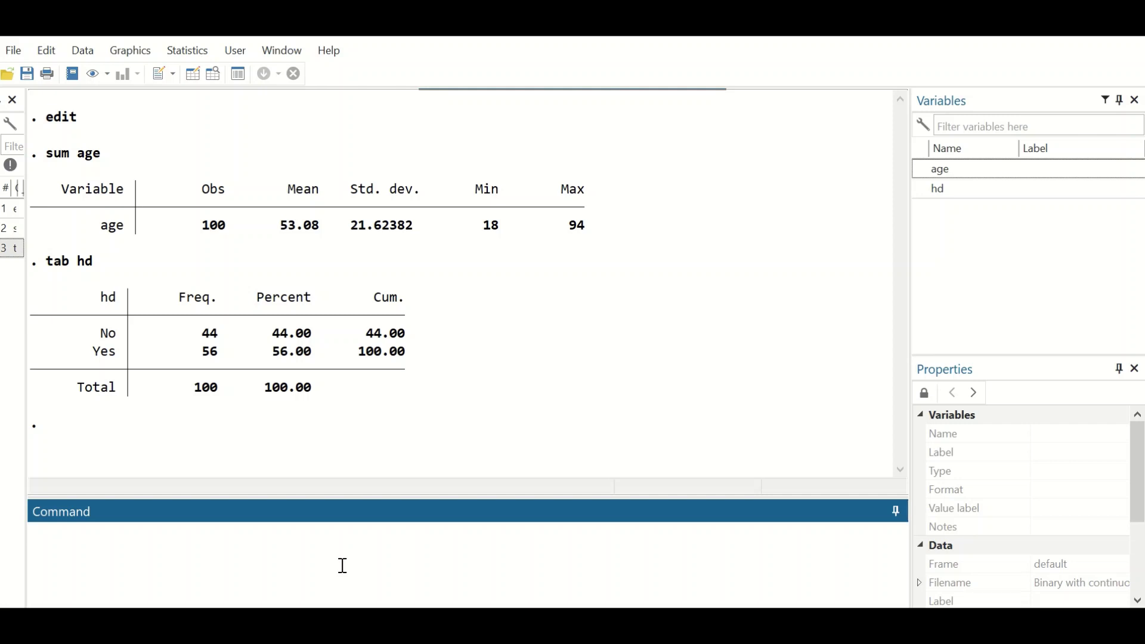
type("l")
type("ogistic ")
type("hd")
type("a")
type("ge")
Submit the logistic regression of hd on age to get its odds ratios.
key("Return")
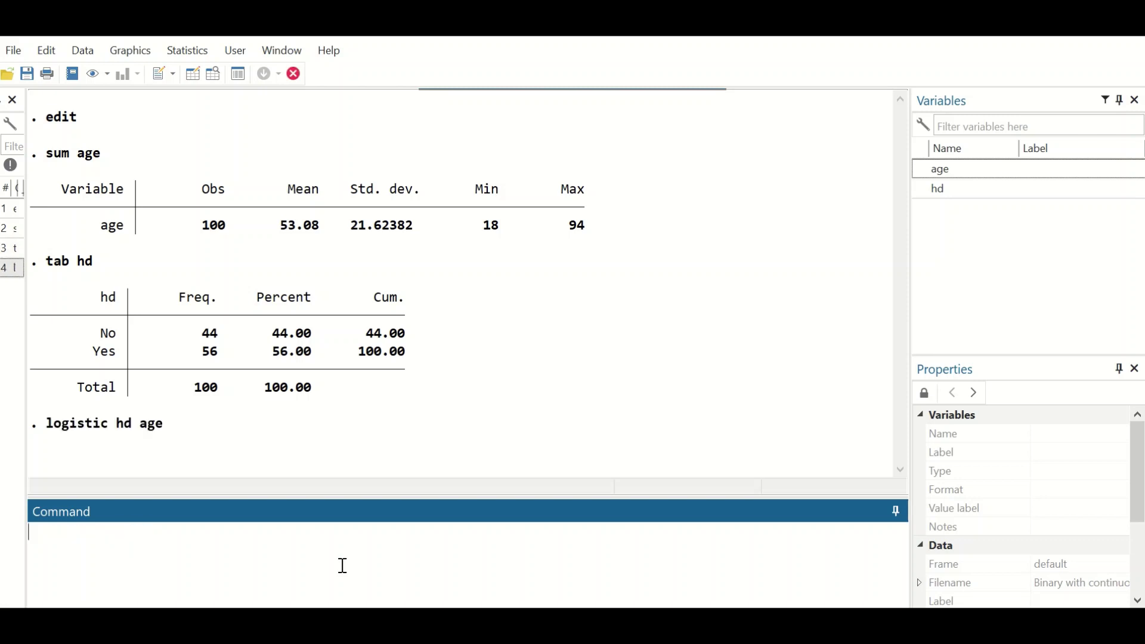